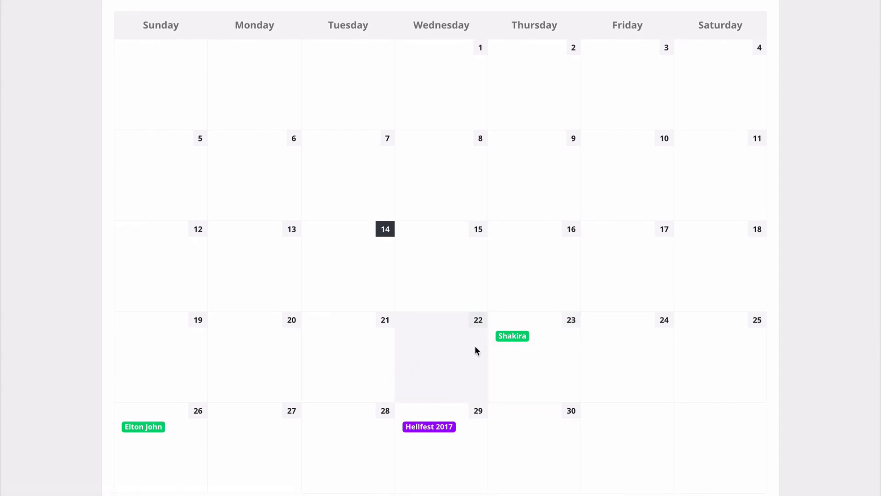
Open the Shakira event from the calendar and review its date, location, description, host and booking options.
mouse_move(516, 338)
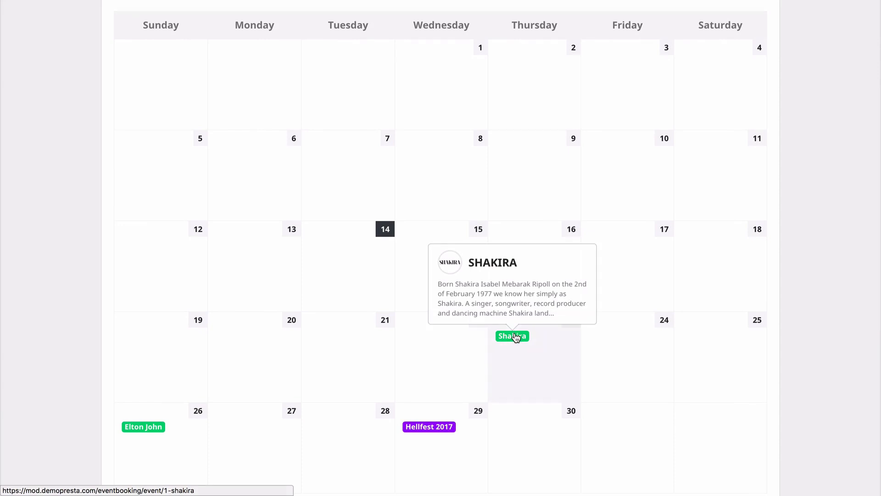
left_click(516, 336)
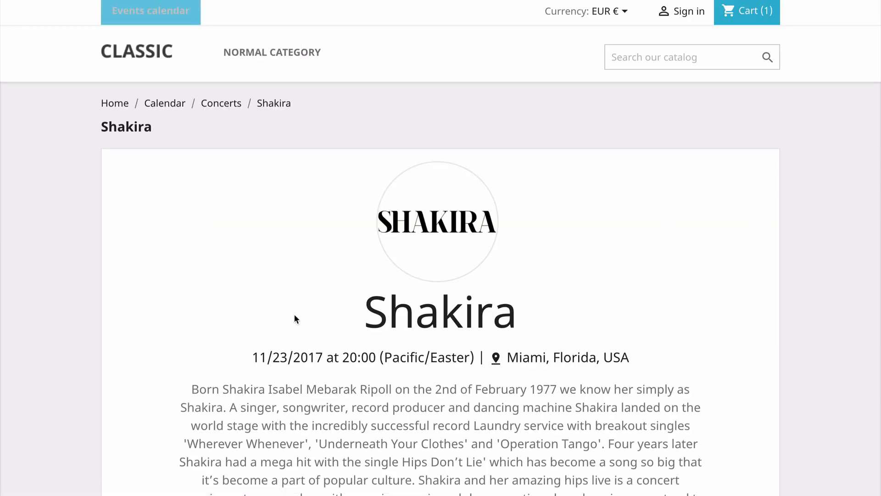
scroll(264, 319, "down", 2)
scroll(245, 336, "down", 1)
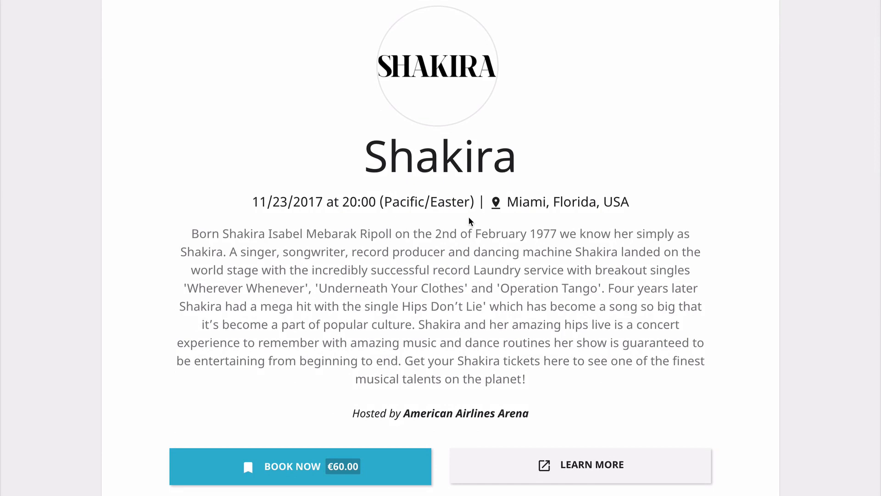
scroll(360, 300, "down", 2)
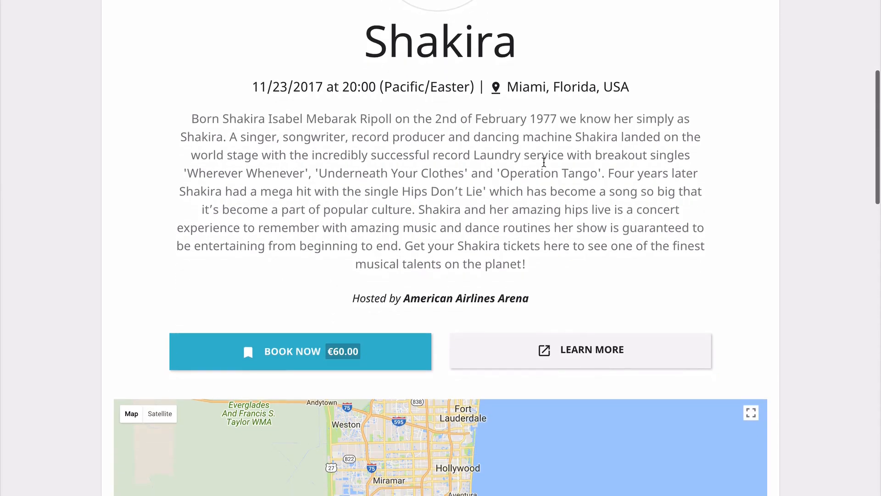
scroll(375, 271, "down", 1)
scroll(374, 271, "down", 2)
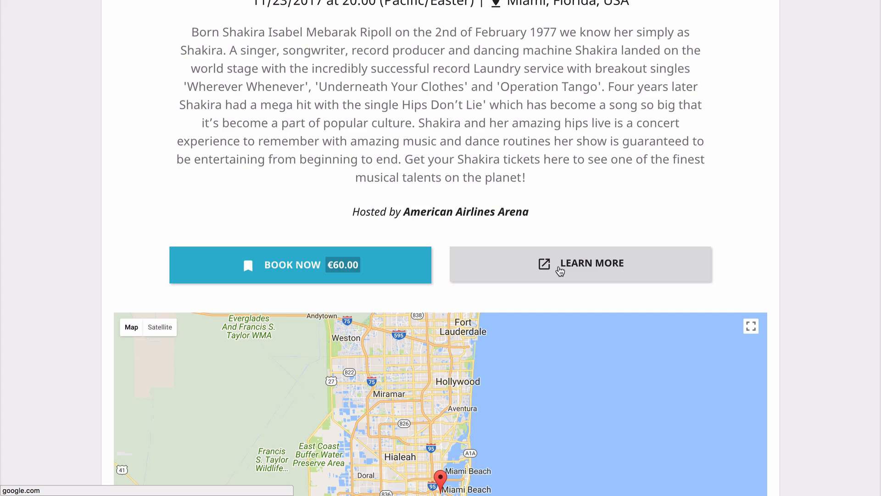
Examine the Shakira event's location map, full description and venue photo gallery.
scroll(81, 311, "down", 4)
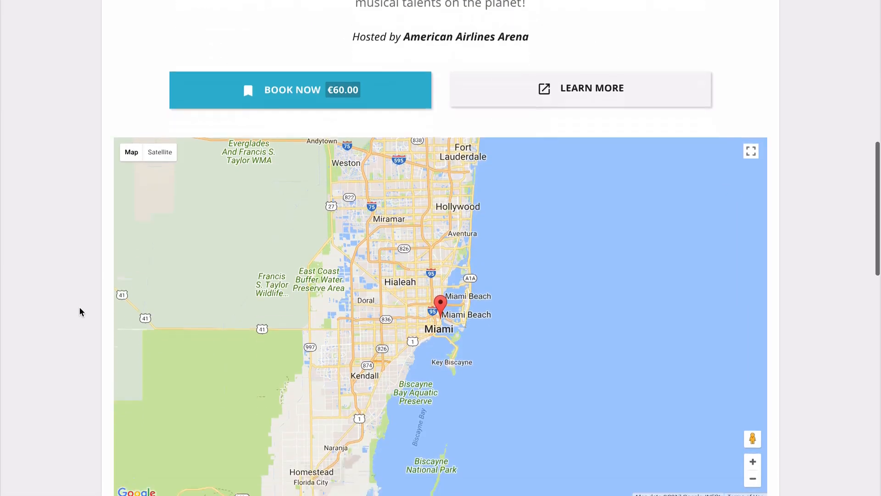
scroll(80, 311, "down", 2)
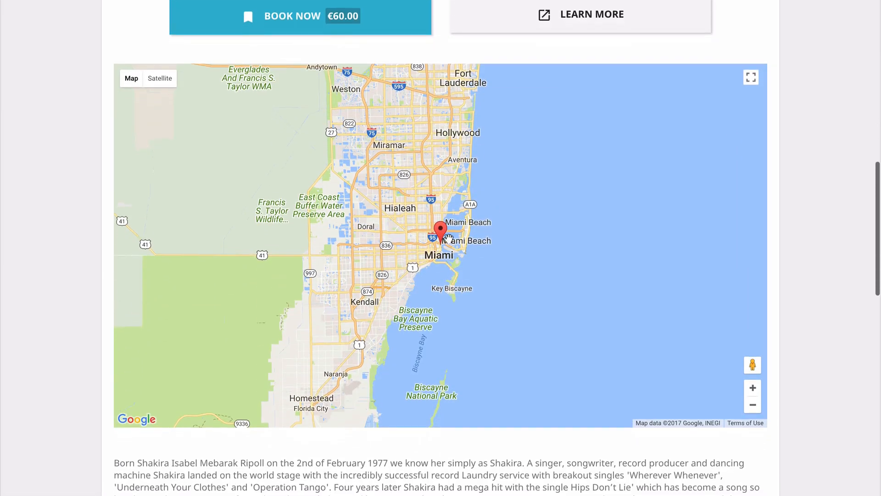
scroll(447, 238, "down", 3)
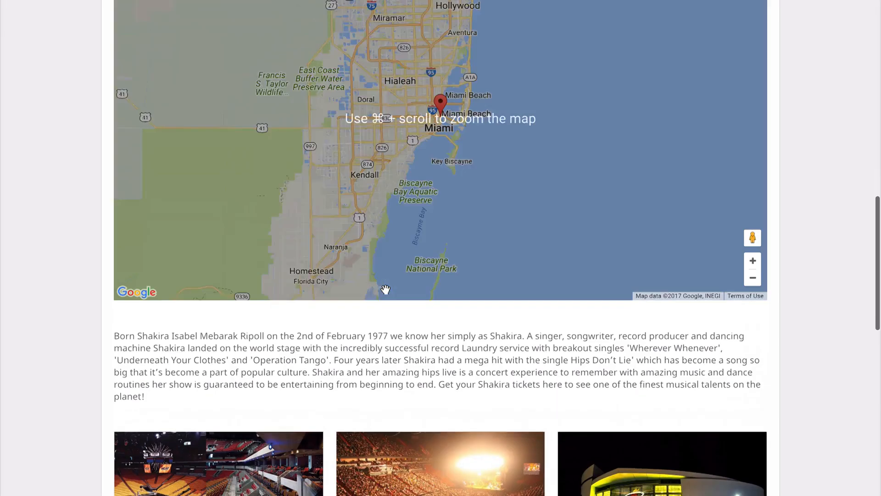
scroll(415, 318, "down", 3)
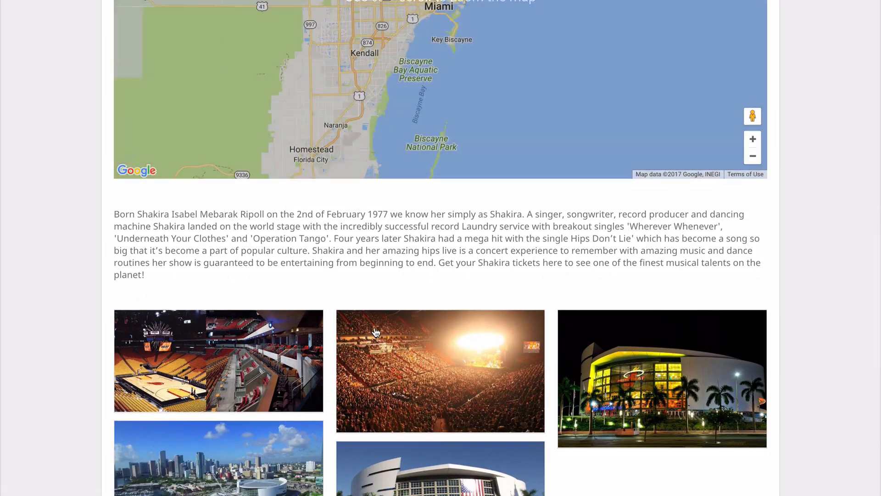
scroll(374, 326, "down", 3)
scroll(396, 320, "down", 2)
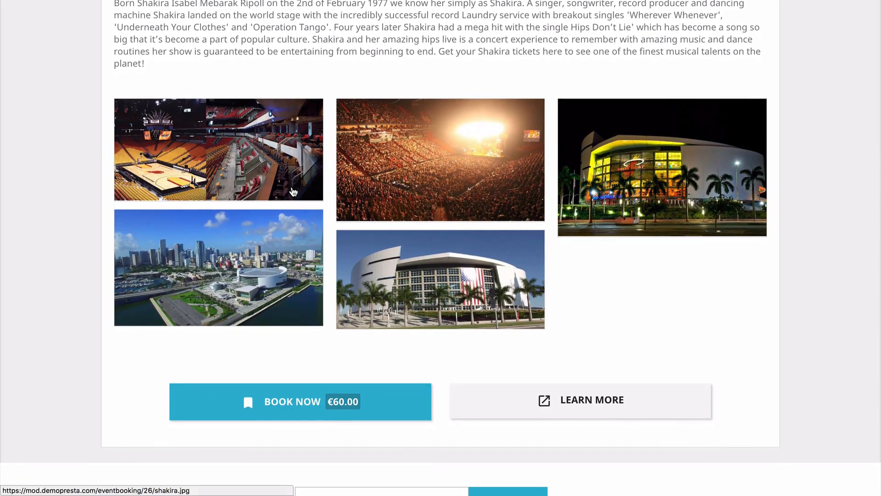
scroll(353, 288, "down", 1)
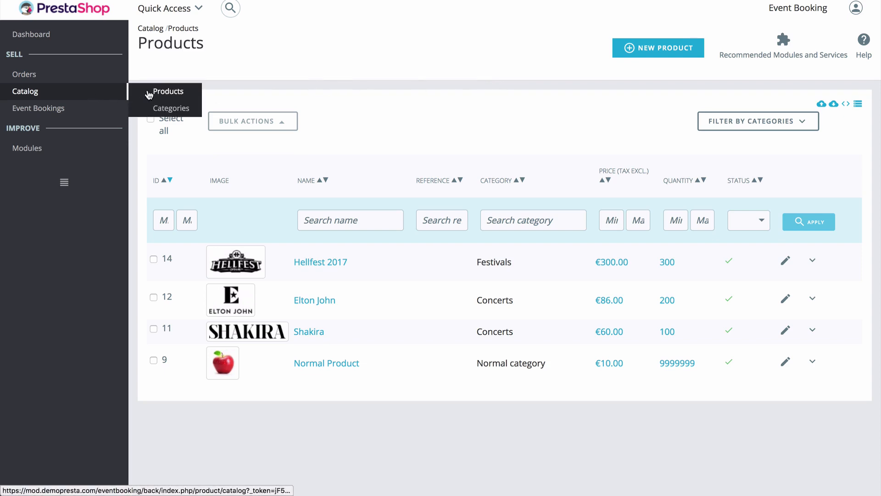
Create a new product in the PrestaShop back office named "My 1st Event" and make it a virtual product.
left_click(658, 48)
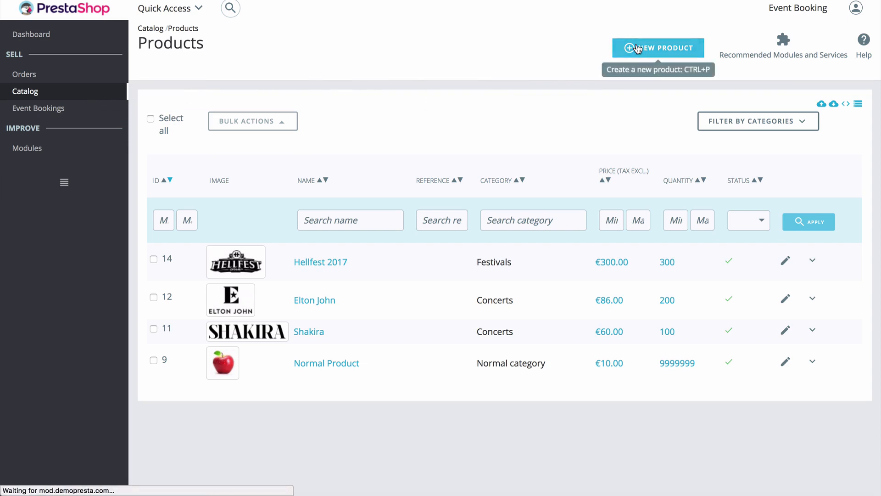
left_click(336, 41)
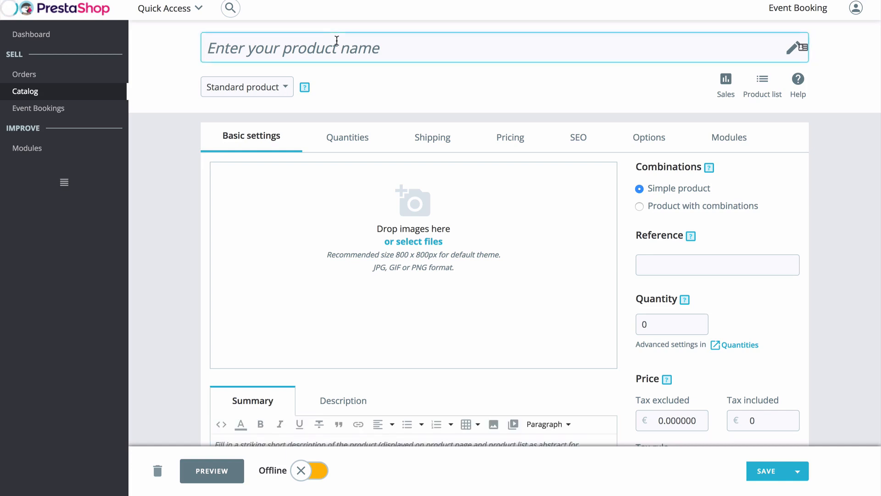
type("My 1st E")
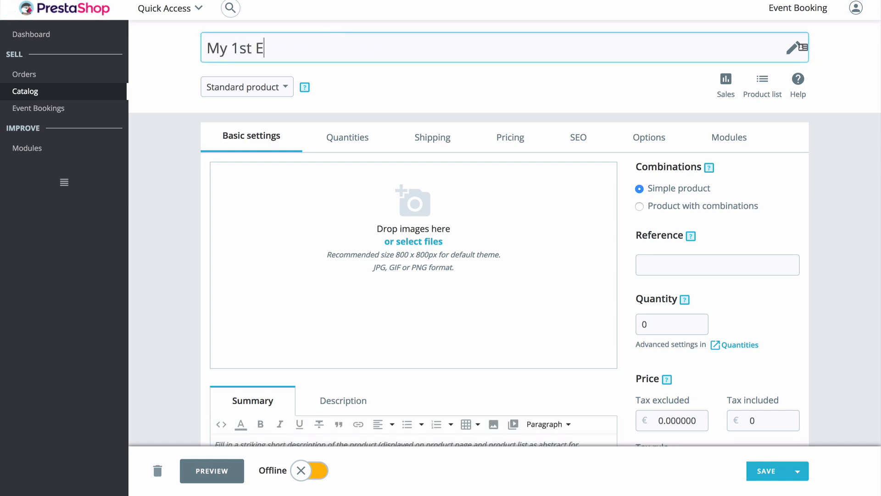
type("vent")
left_click(285, 88)
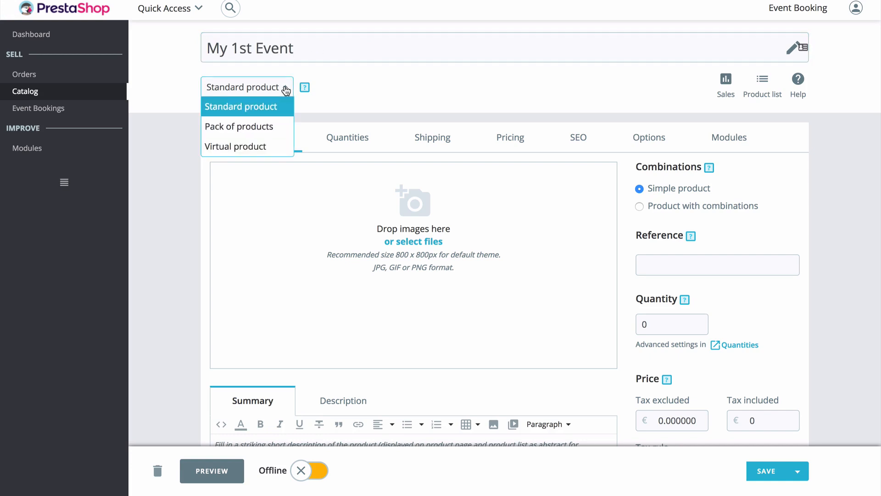
left_click(255, 146)
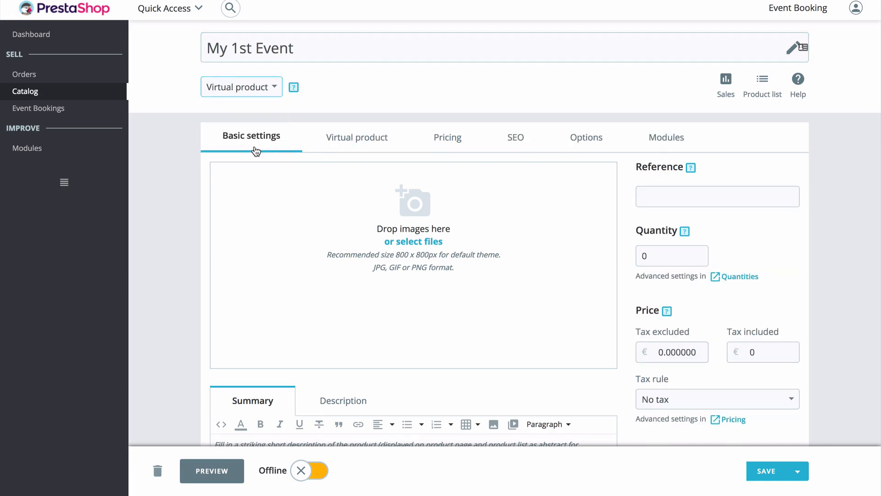
Set the event product's quantity to 500 in its basic settings.
scroll(409, 241, "down", 1)
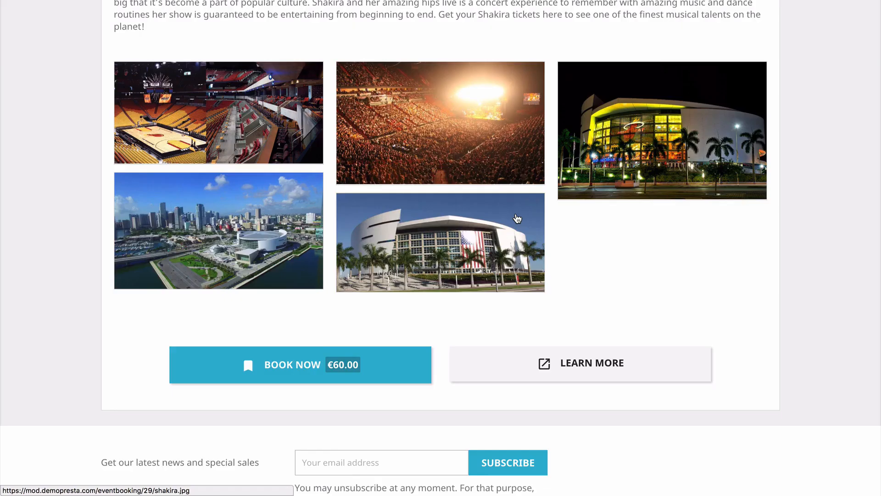
scroll(508, 200, "up", 2)
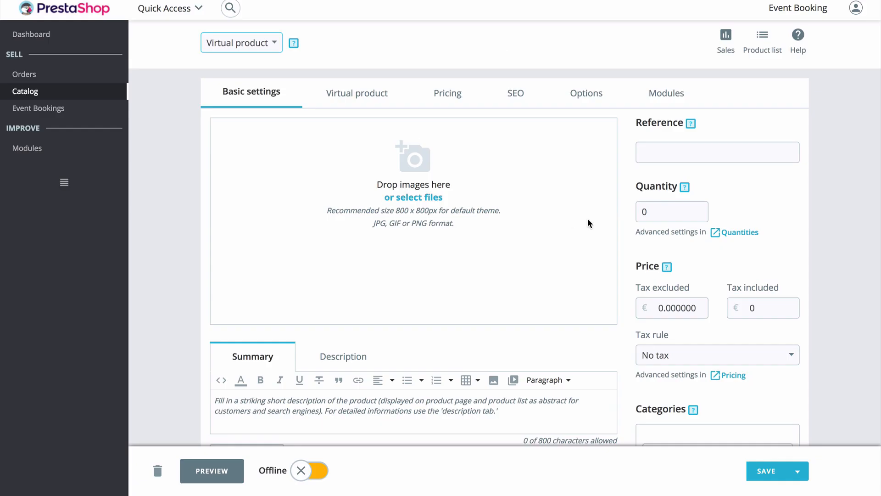
left_click_drag(652, 212, 638, 212)
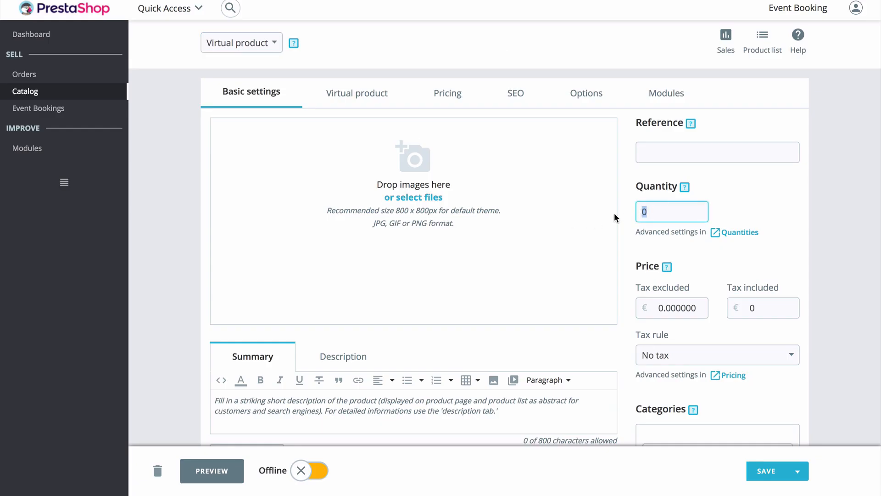
type("500")
Enter "My summary" as the product's summary and "My description" as its description.
scroll(583, 282, "down", 2)
left_click(350, 321)
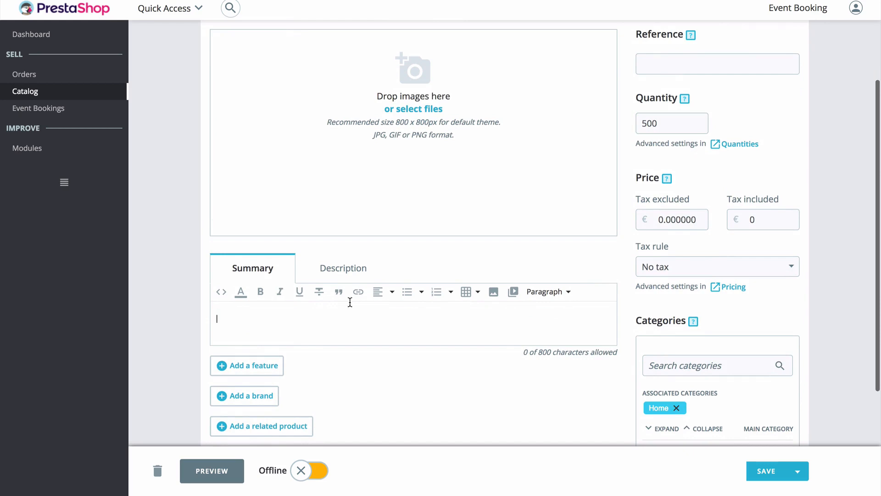
left_click(350, 268)
left_click(261, 268)
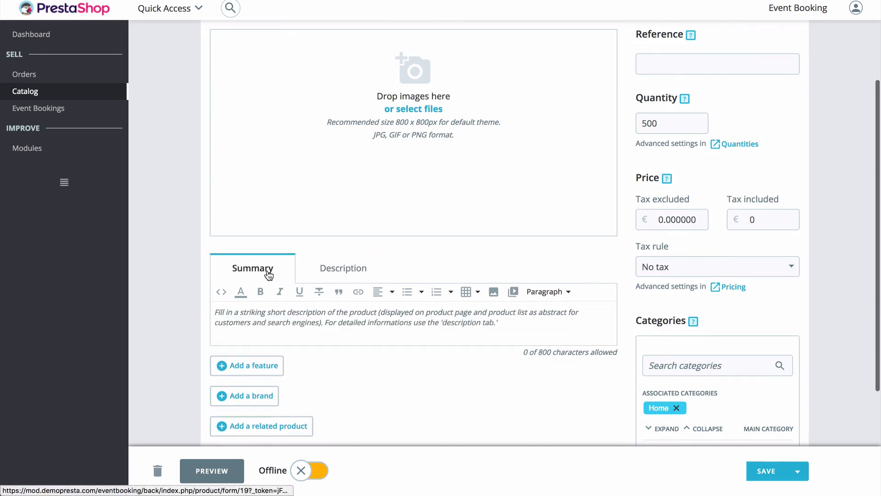
left_click(284, 314)
type("My summar")
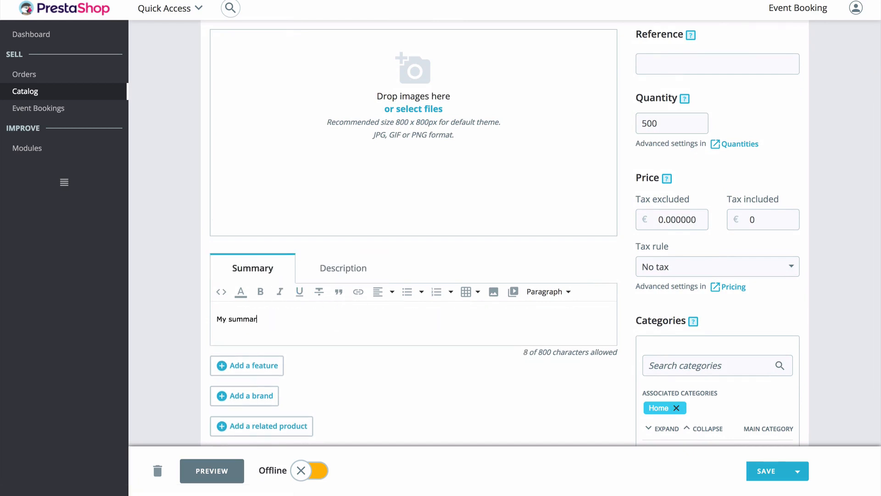
type("y")
left_click(339, 268)
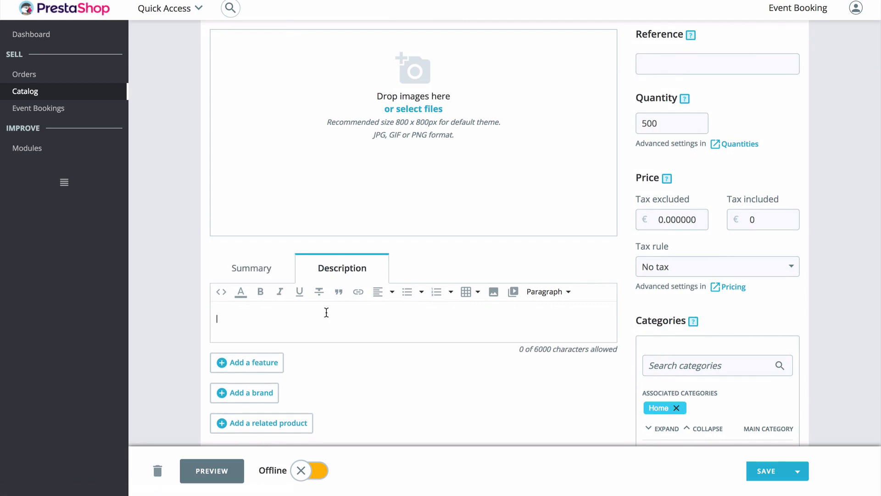
type("My description")
Associate the product with the Bookings category and its Concerts subcategory, and remove the Home category.
scroll(525, 357, "down", 3)
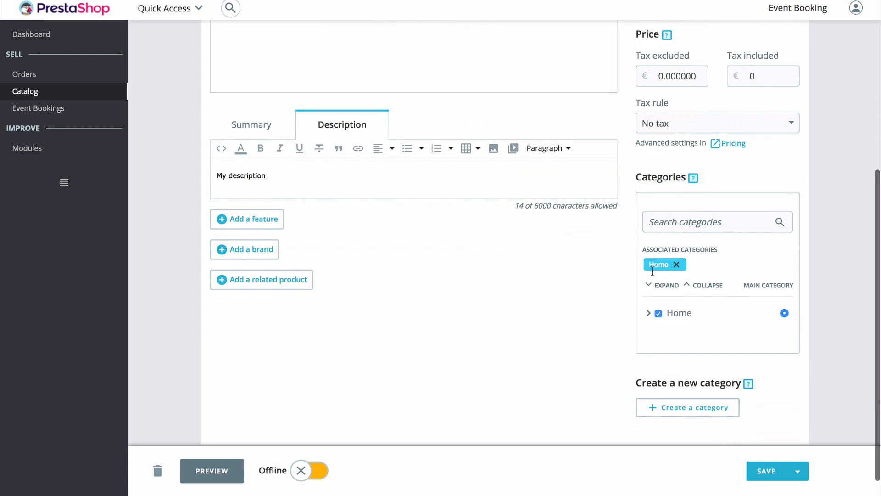
left_click(649, 314)
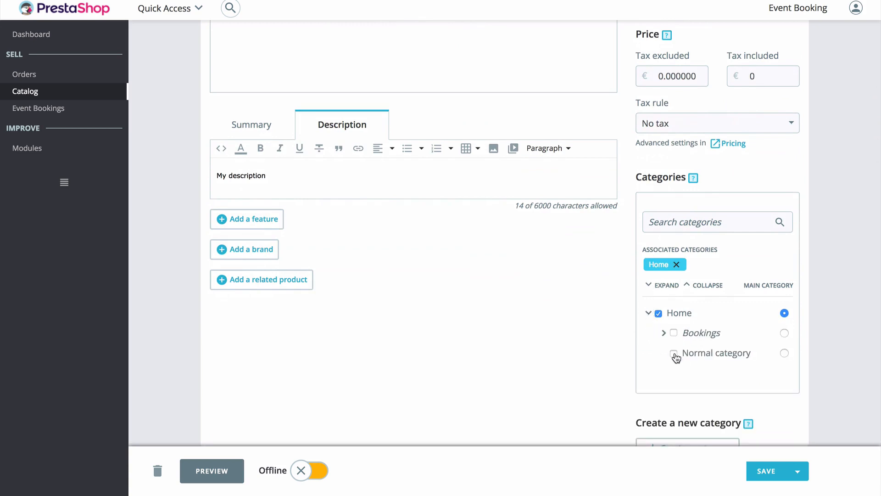
left_click(674, 332)
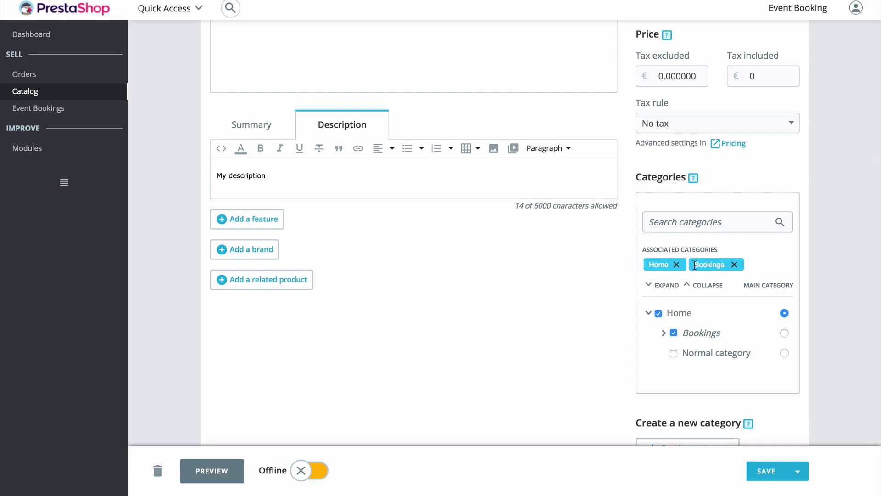
left_click(664, 335)
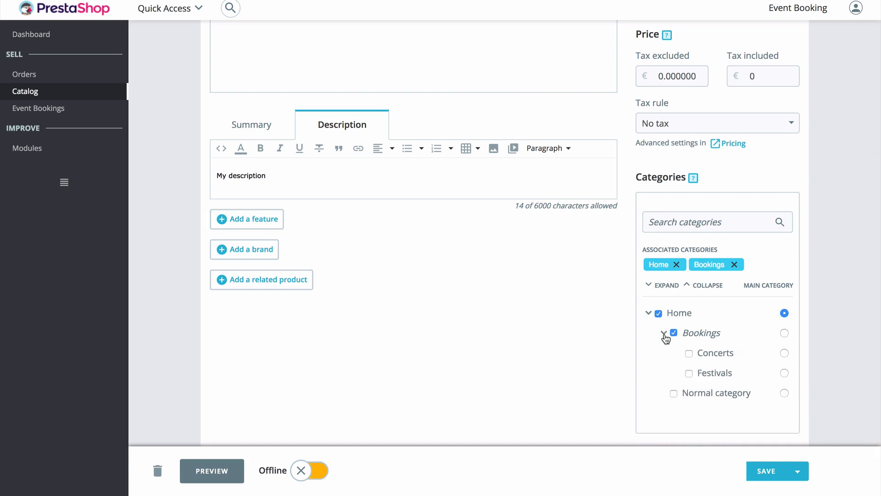
left_click(689, 353)
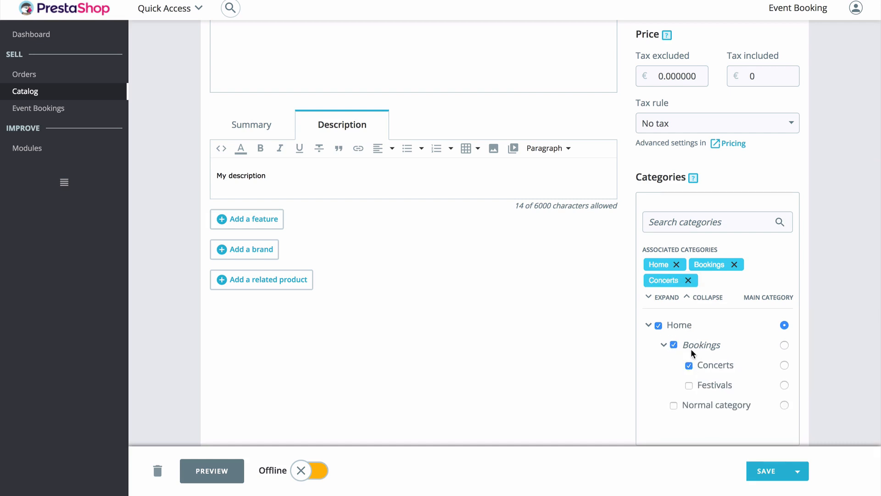
left_click(676, 265)
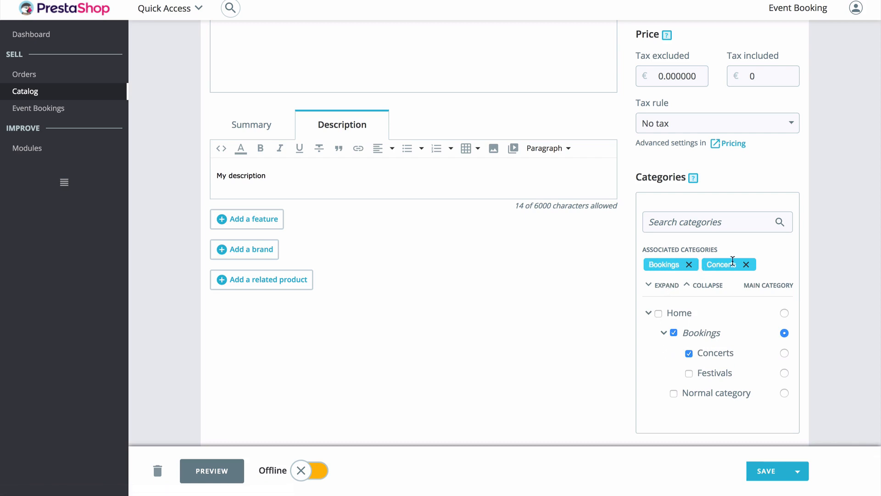
In the virtual product settings, keep the product without an associated file and allow orders when it is out of stock.
scroll(521, 271, "up", 6)
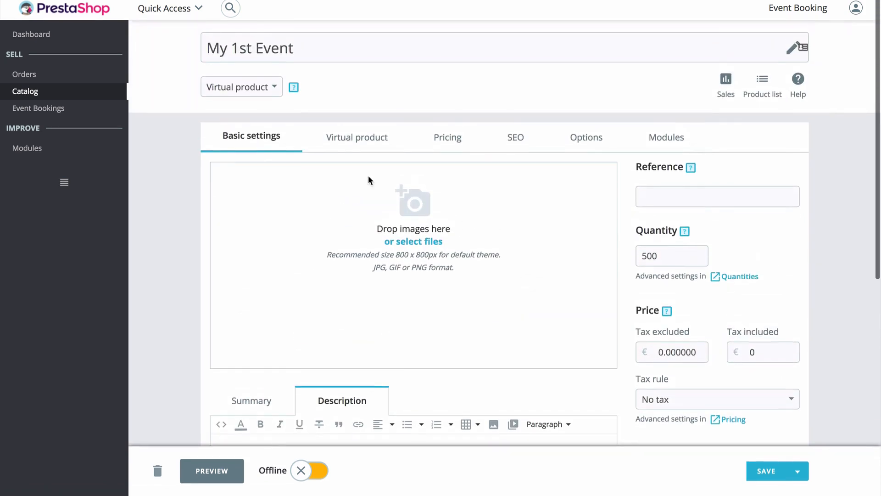
left_click(362, 138)
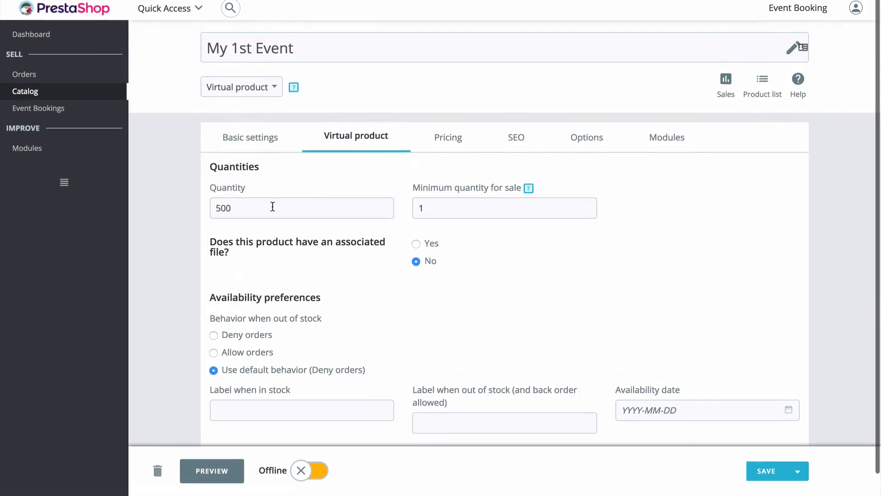
left_click(235, 208)
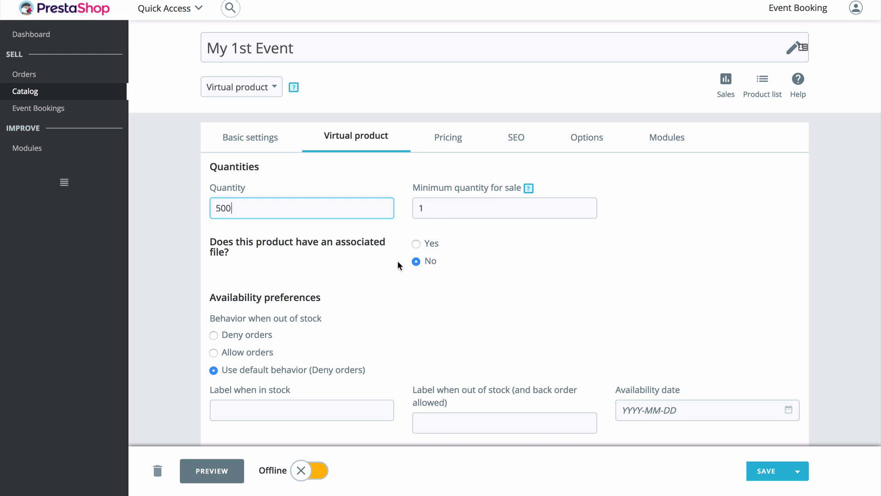
left_click(415, 245)
scroll(415, 313, "down", 3)
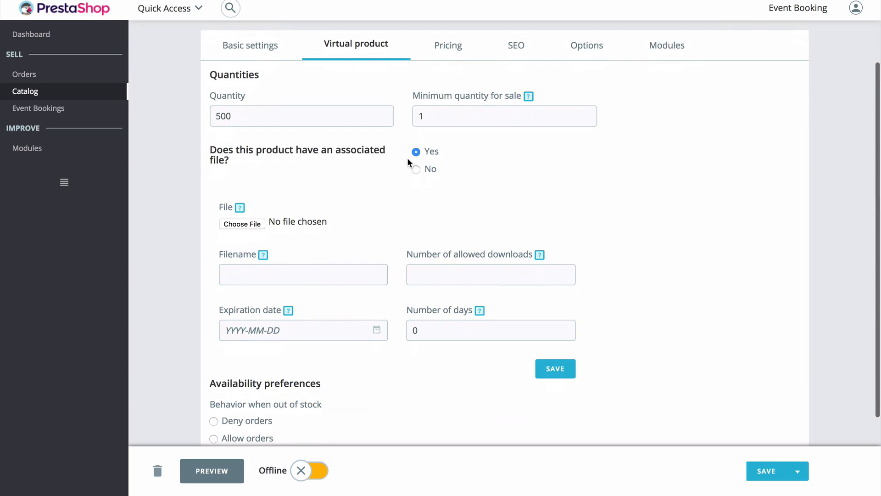
left_click(415, 169)
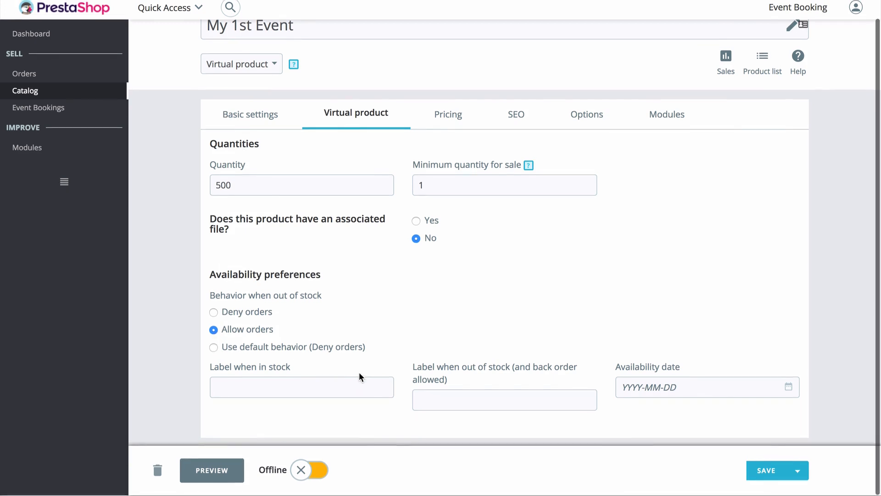
Set the event product's tax-excluded retail price to €10 in its pricing settings.
left_click(454, 117)
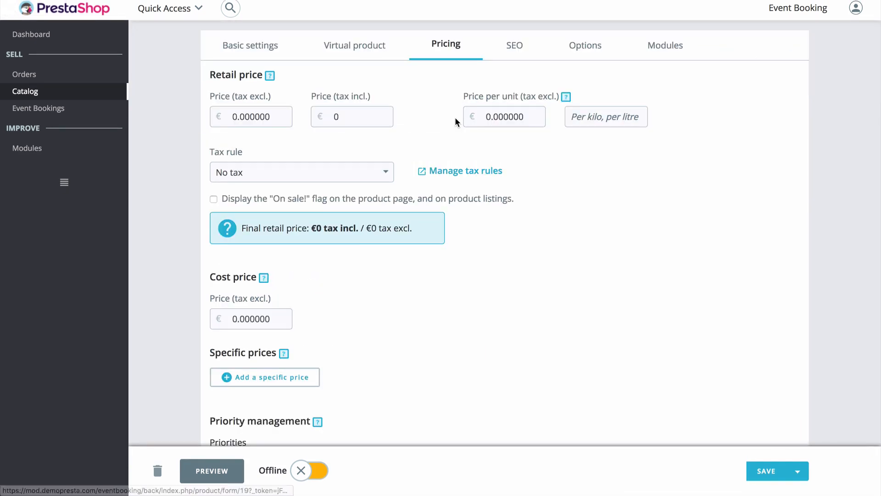
left_click(232, 117)
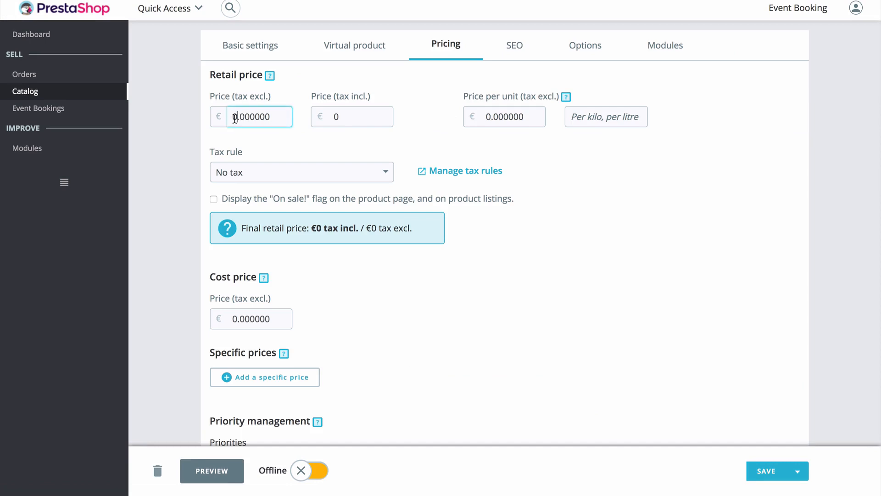
type("1")
scroll(364, 255, "down", 3)
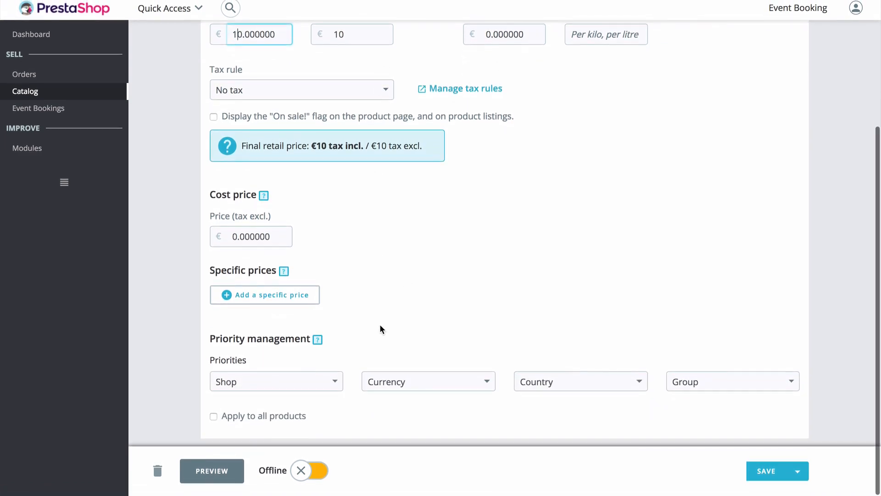
scroll(416, 293, "up", 4)
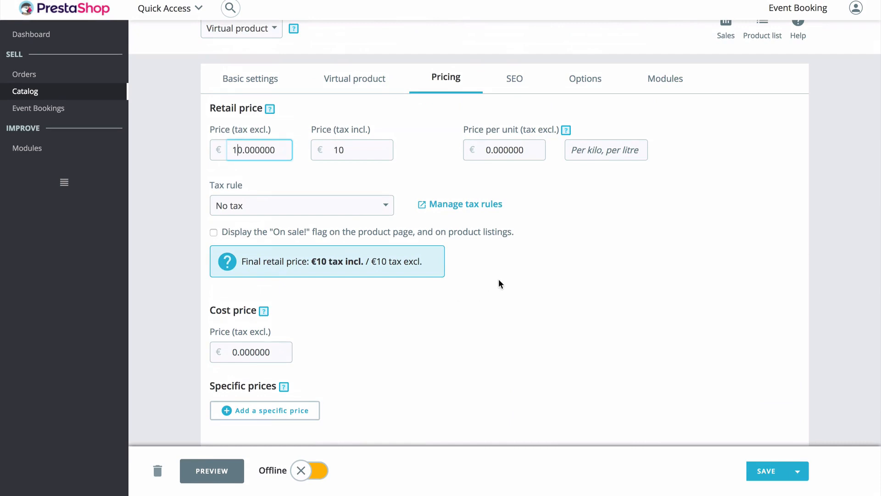
Open the Advanced Event Booking Pro module's configuration for this product.
left_click(665, 83)
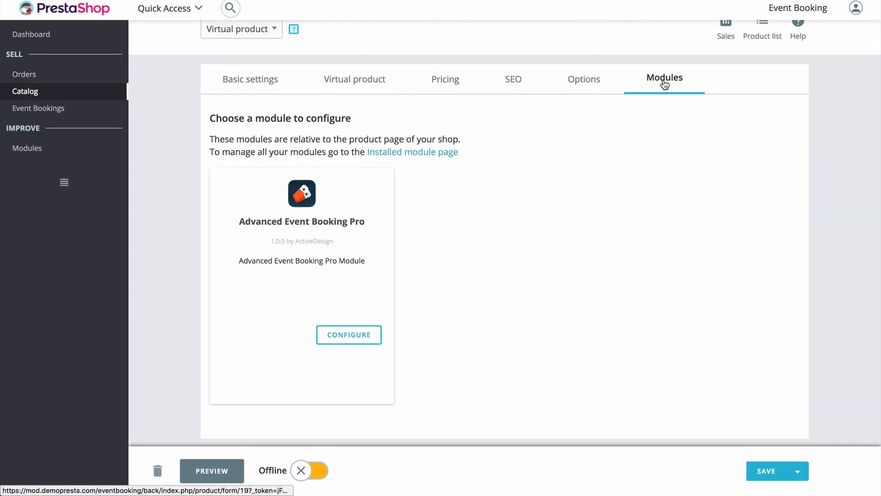
scroll(408, 320, "up", 1)
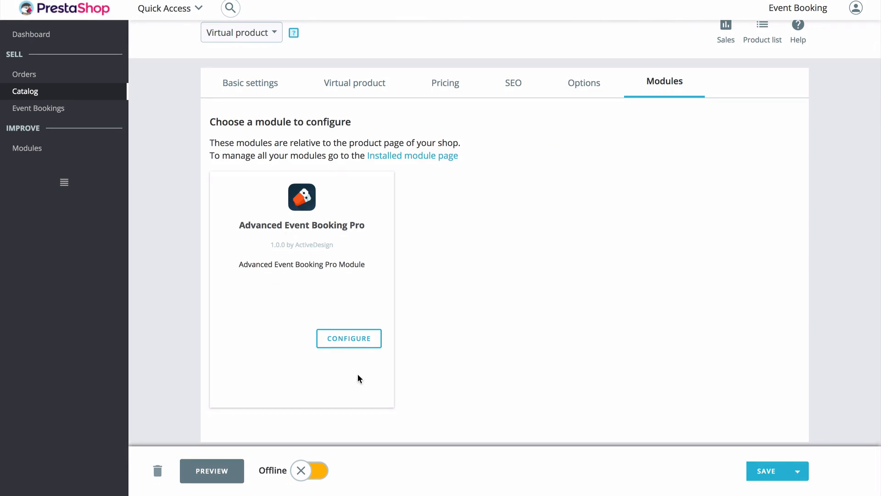
left_click(368, 338)
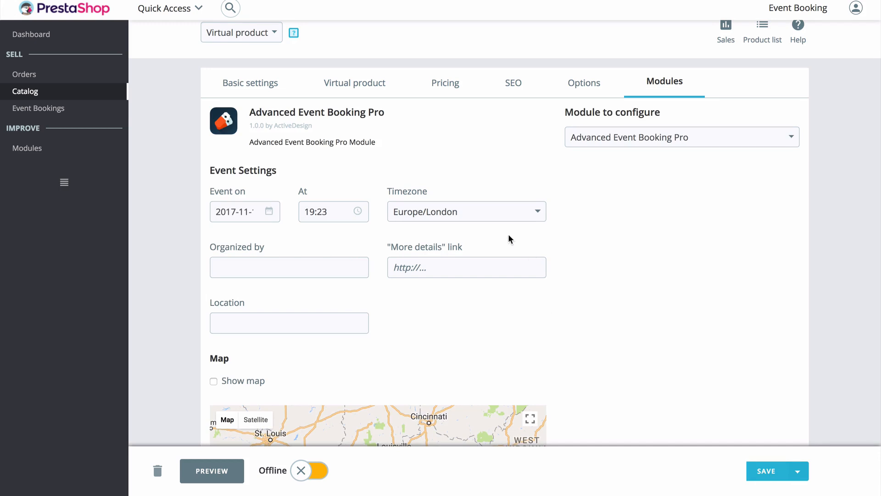
Review the event settings, covering date, time, organizer, details link, location, map, product images, discount and calendar display.
scroll(449, 310, "down", 1)
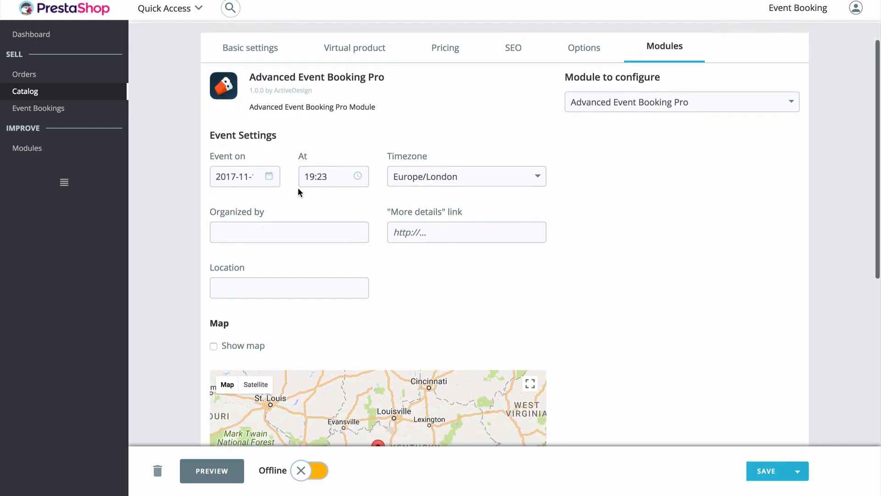
left_click(237, 177)
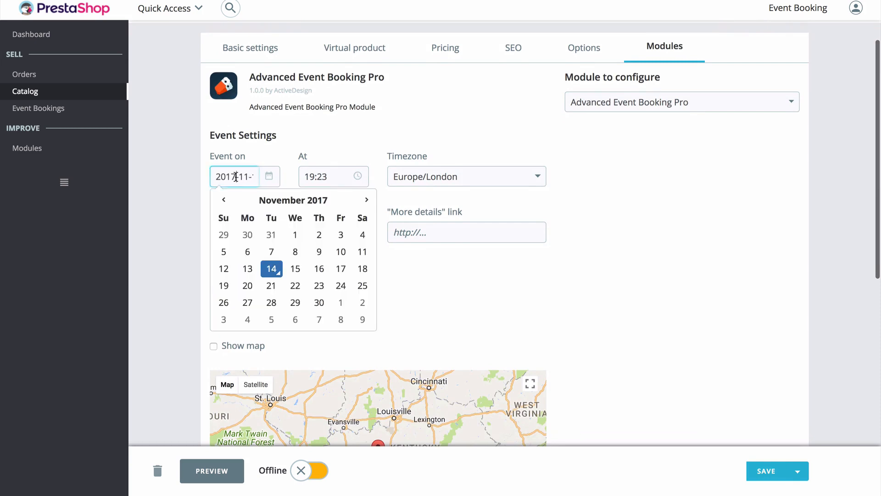
left_click(331, 175)
left_click(320, 234)
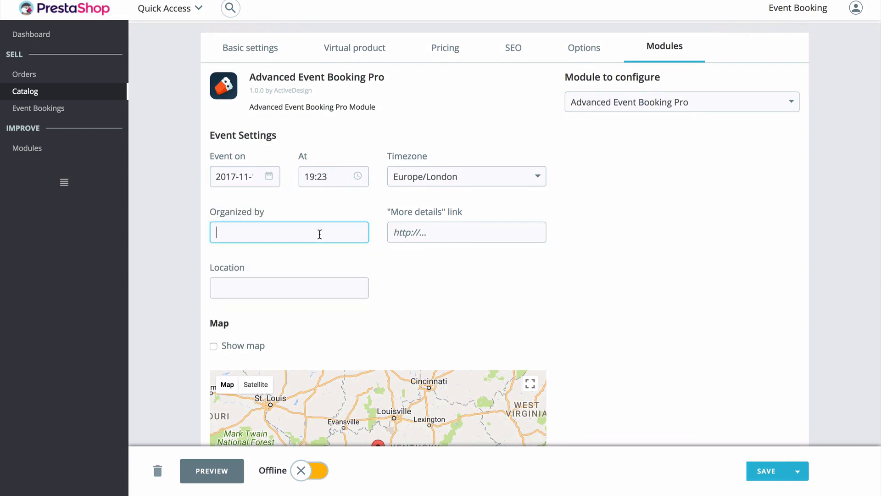
left_click(427, 232)
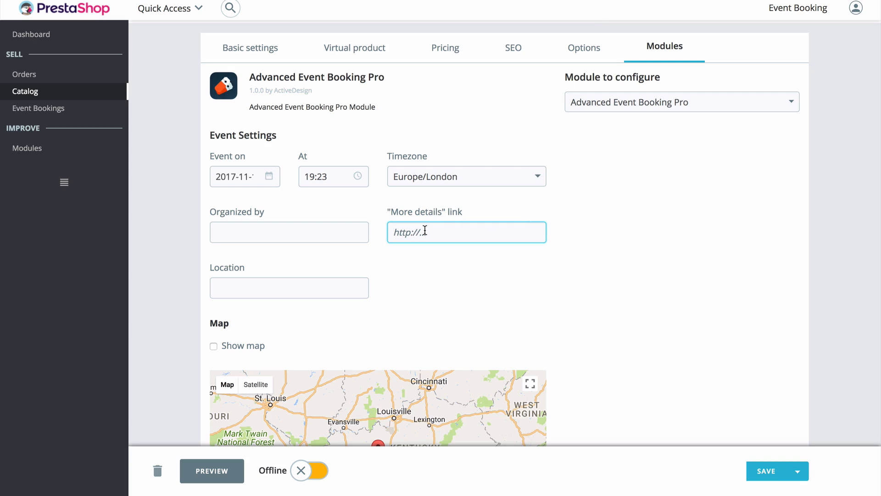
scroll(417, 243, "down", 1)
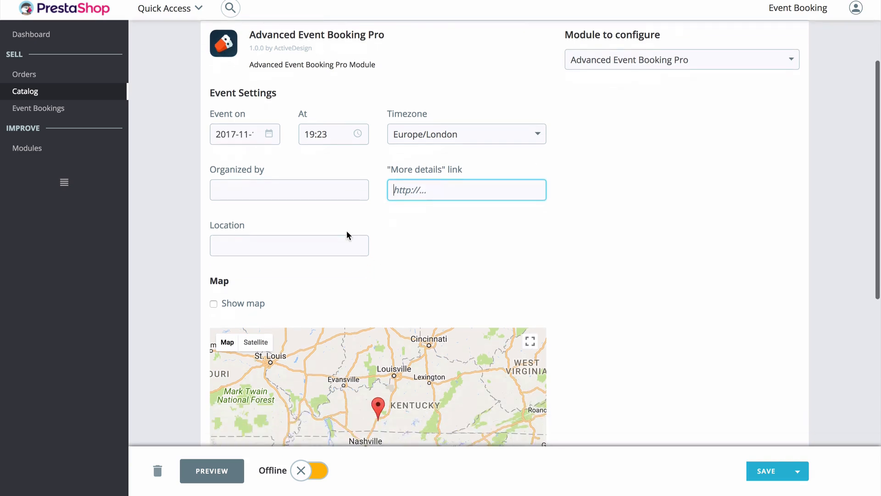
left_click(296, 252)
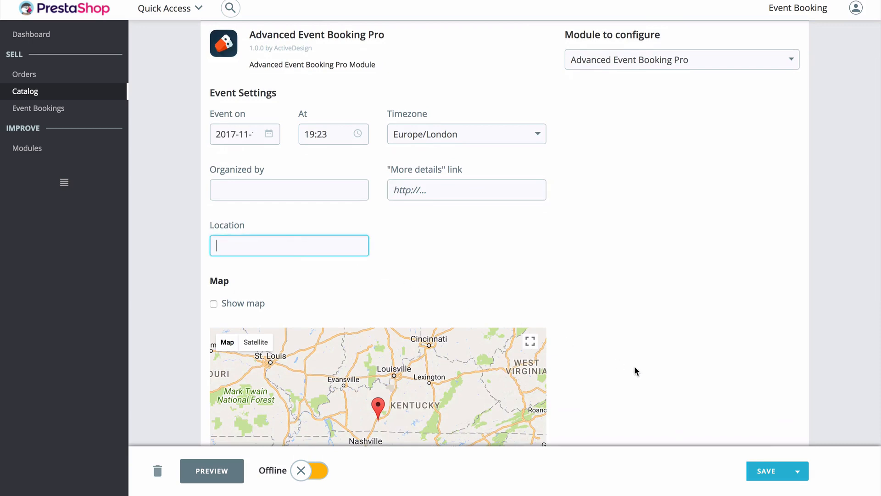
scroll(634, 367, "down", 5)
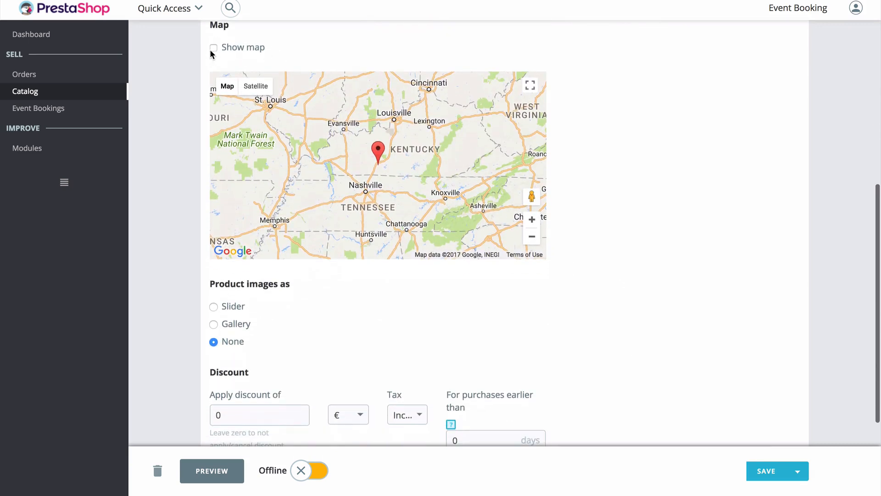
scroll(215, 53, "up", 1)
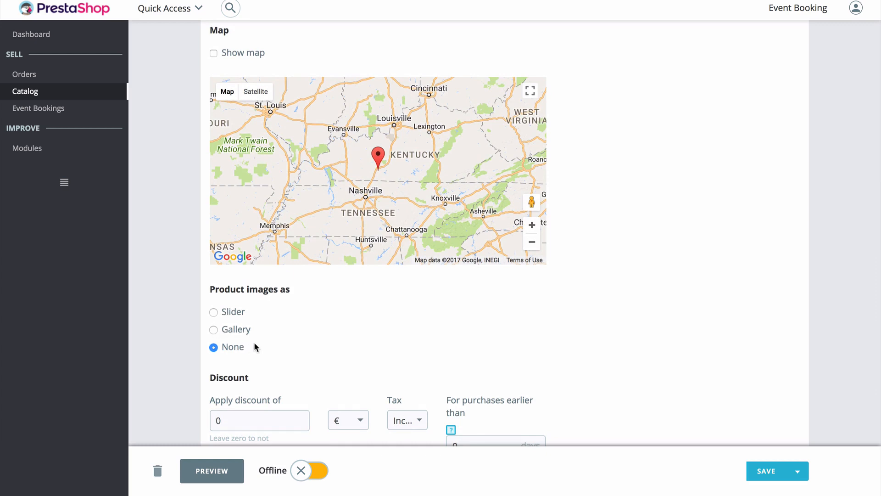
scroll(422, 346, "down", 3)
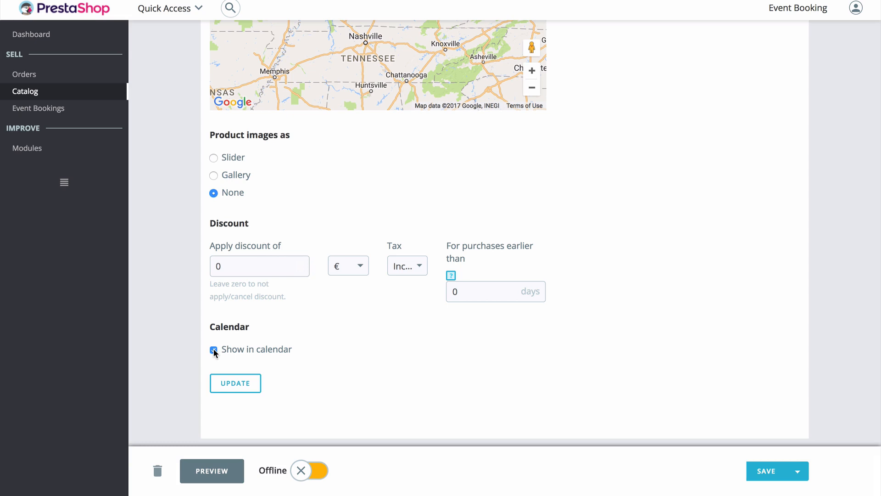
Update the event settings, then set the product online and save it.
left_click(246, 388)
left_click(316, 471)
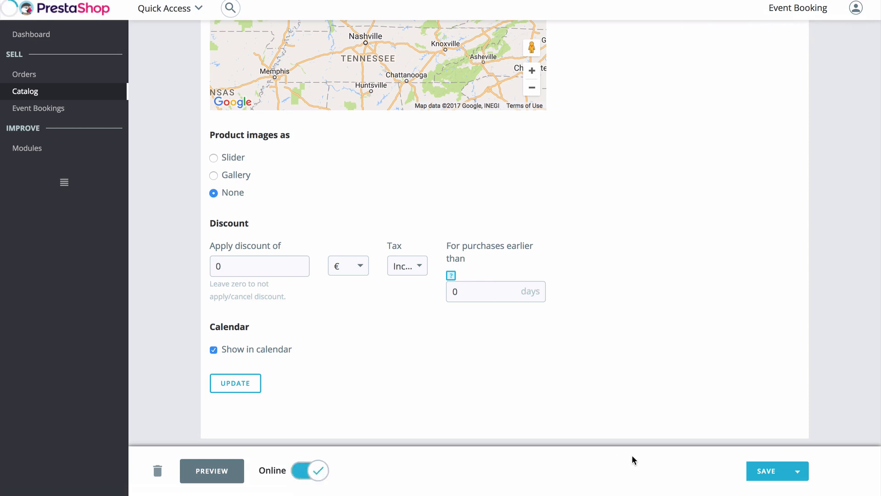
left_click(765, 474)
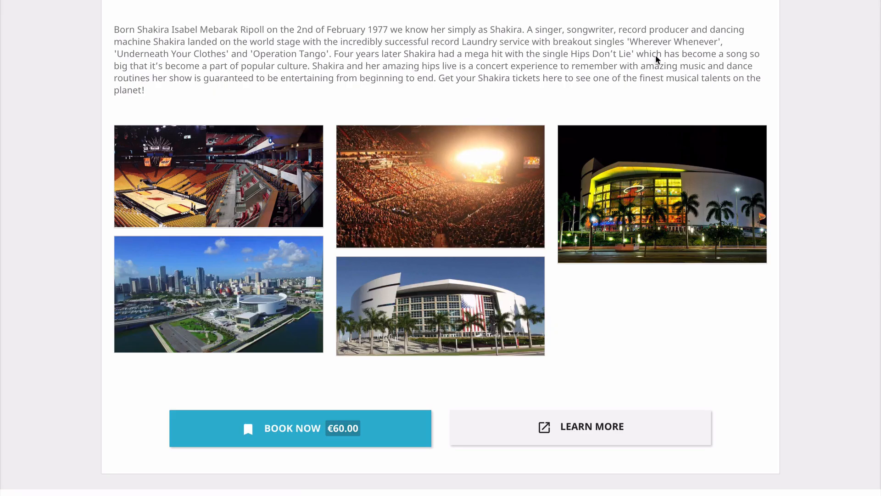
Go to the shop's events calendar and open My 1st Event on November 15, 2017.
scroll(391, 225, "up", 15)
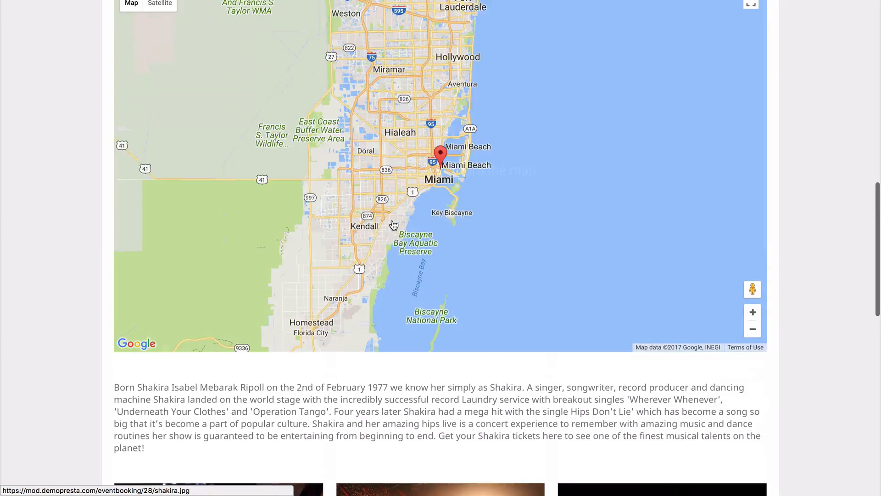
scroll(392, 225, "down", 1)
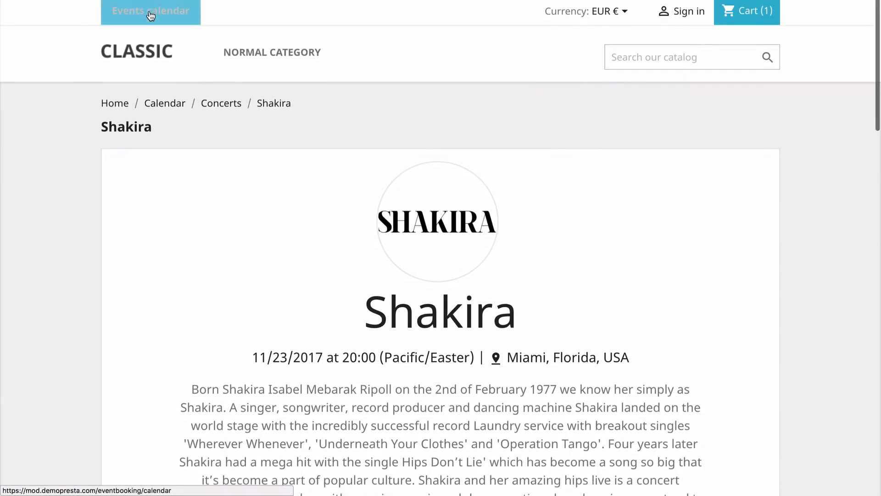
left_click(129, 7)
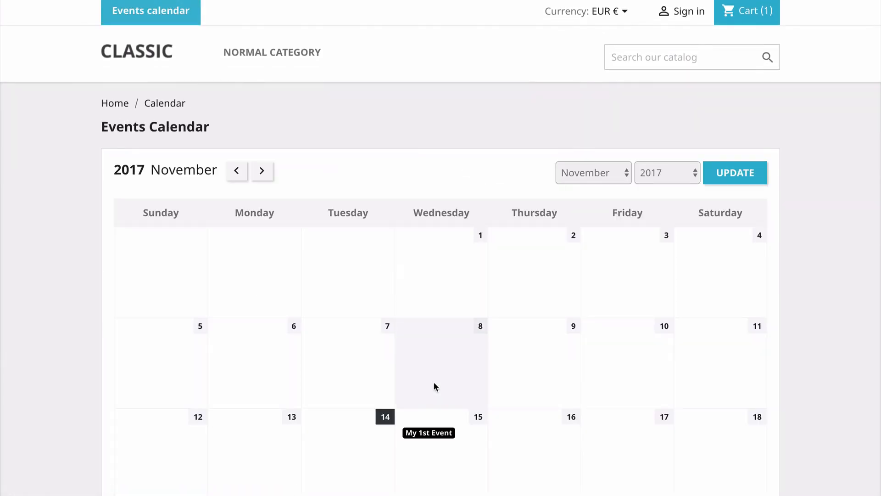
scroll(434, 382, "down", 1)
scroll(445, 389, "down", 1)
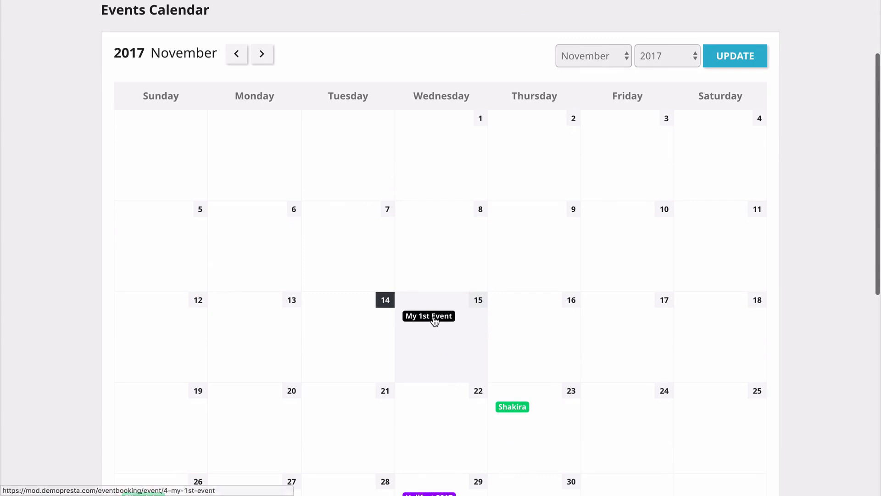
mouse_move(434, 318)
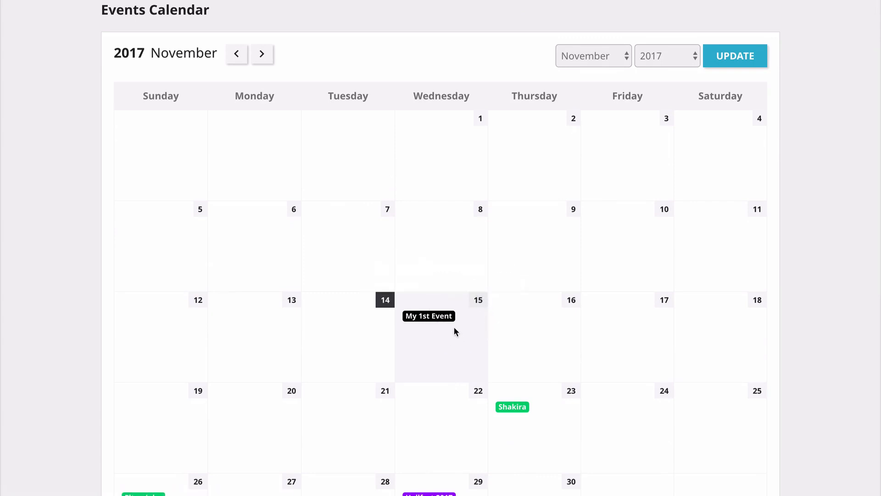
left_click(437, 316)
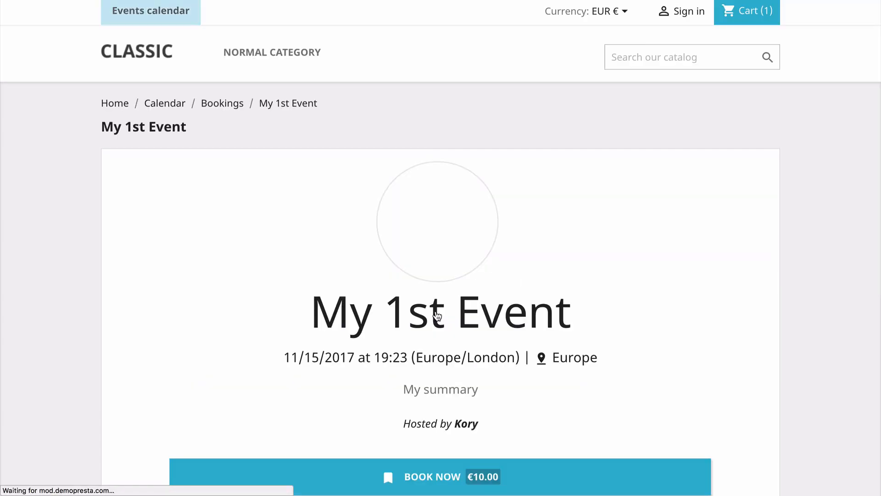
Book one ticket for My 1st Event from its event page and proceed to checkout.
scroll(347, 301, "down", 2)
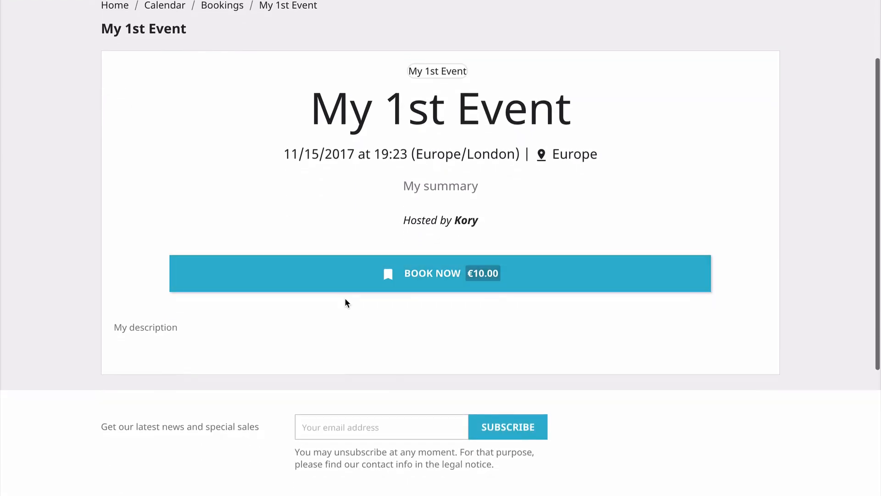
scroll(347, 302, "up", 1)
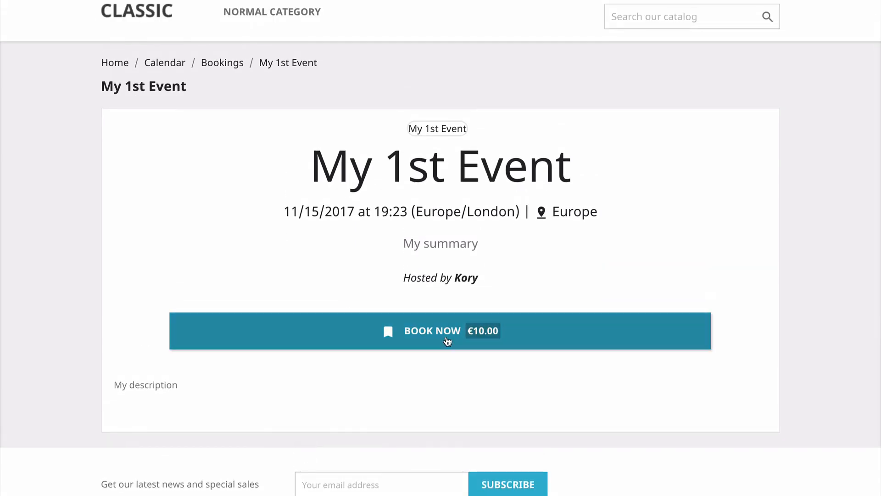
left_click(448, 341)
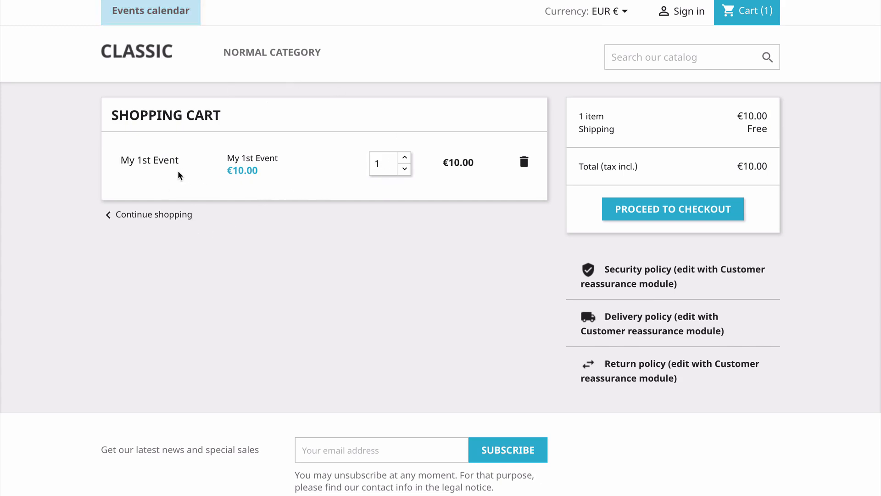
left_click(657, 214)
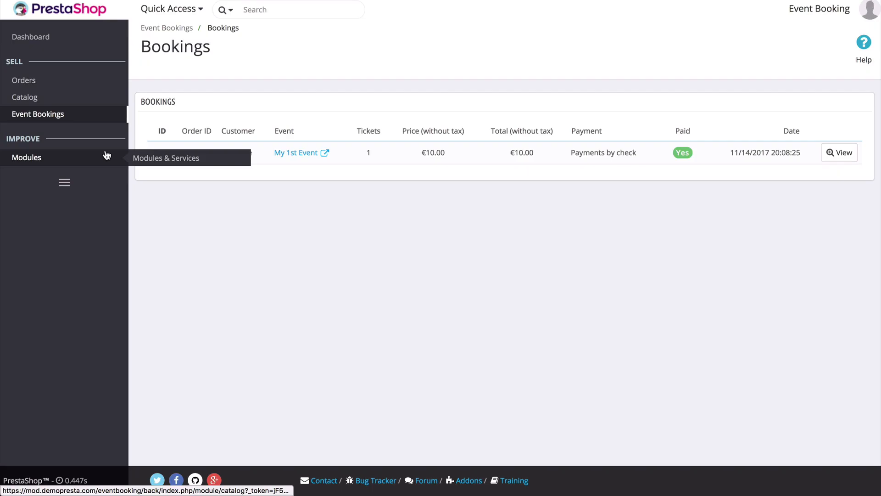
View the event bookings list in the back office and the check-in form with its barcode field.
mouse_move(53, 124)
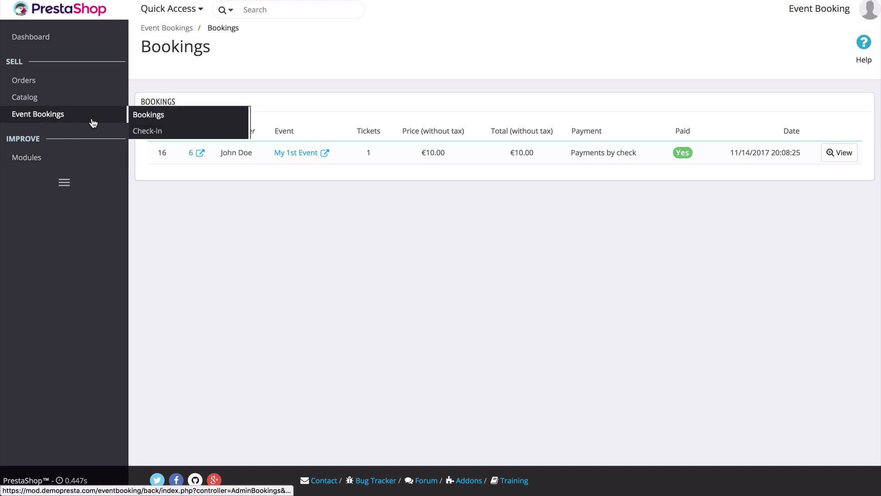
left_click(144, 118)
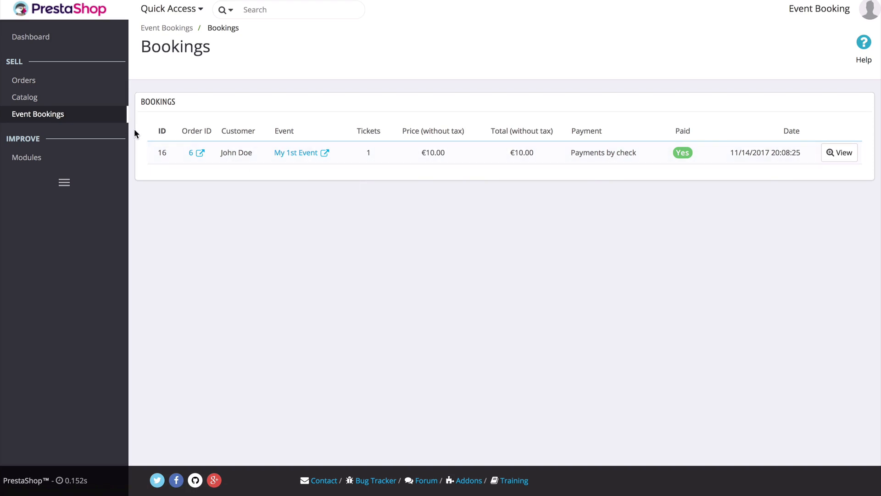
mouse_move(73, 115)
left_click(164, 133)
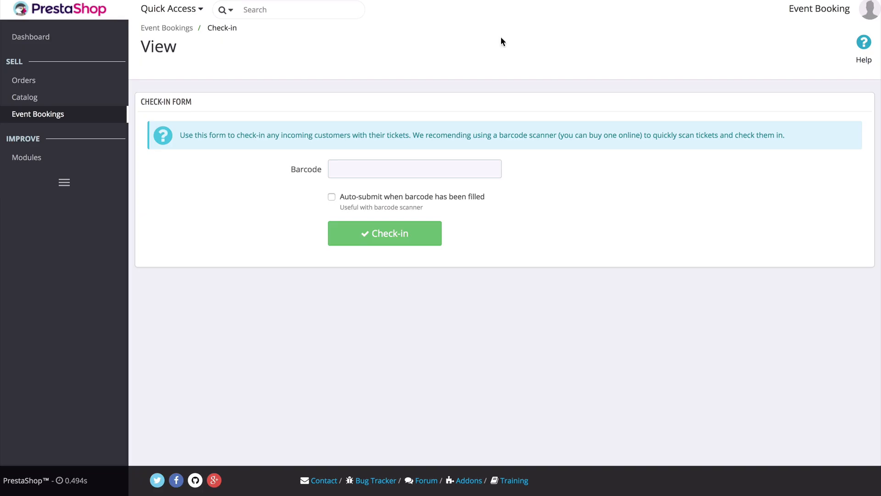
left_click(360, 168)
Return to the event bookings list and open the details of the My 1st Event booking.
mouse_move(79, 118)
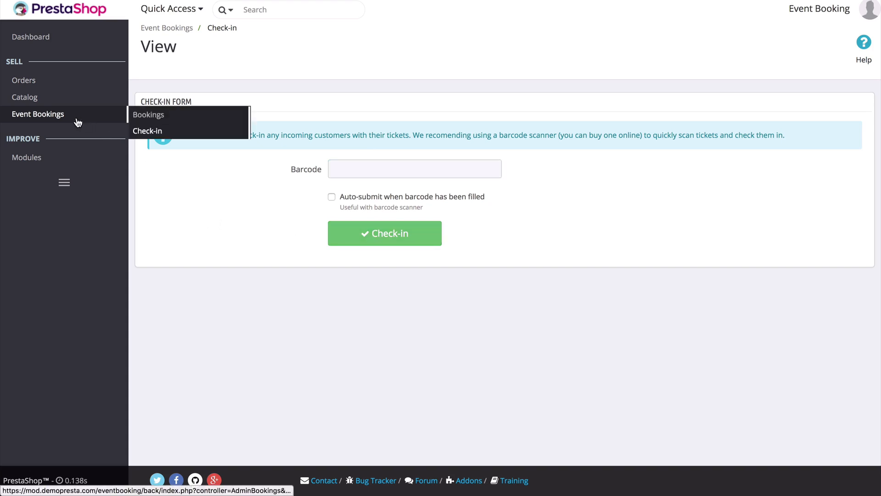
left_click(145, 115)
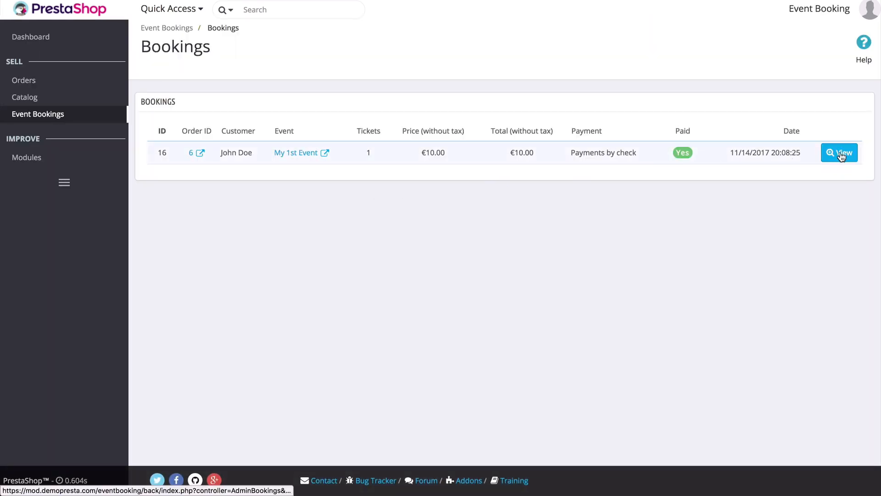
left_click(842, 156)
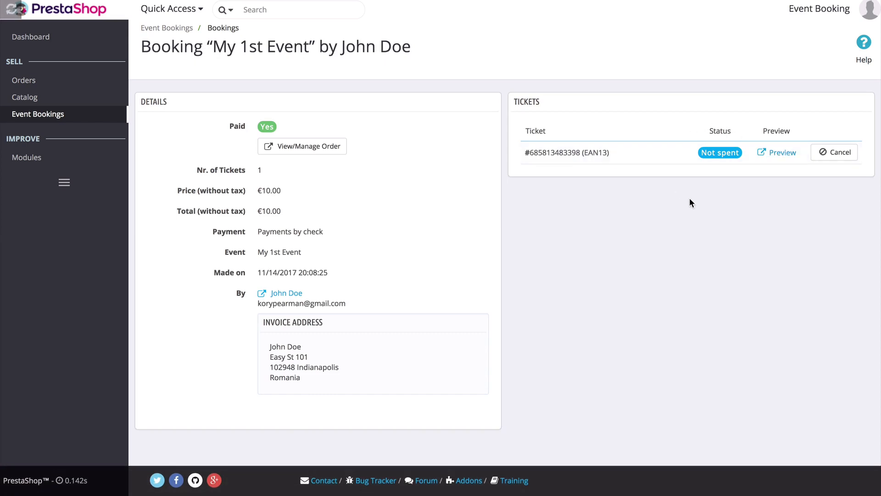